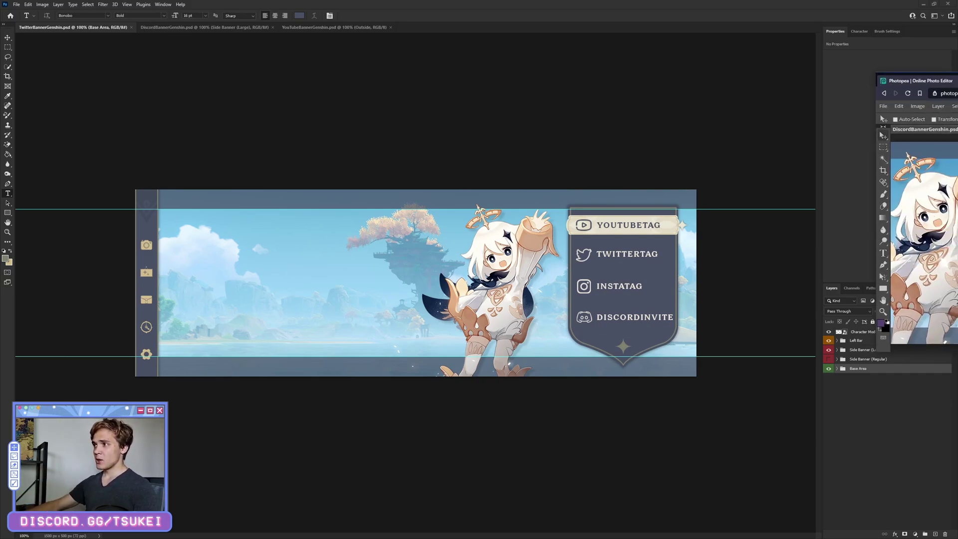
# Switch to Photopea, maximize its browser window and expand the collapsed layer list of the Discord banner
pyautogui.moveTo(957, 75); pyautogui.dragTo(449, 3)
pyautogui.doubleClick(449, 3)
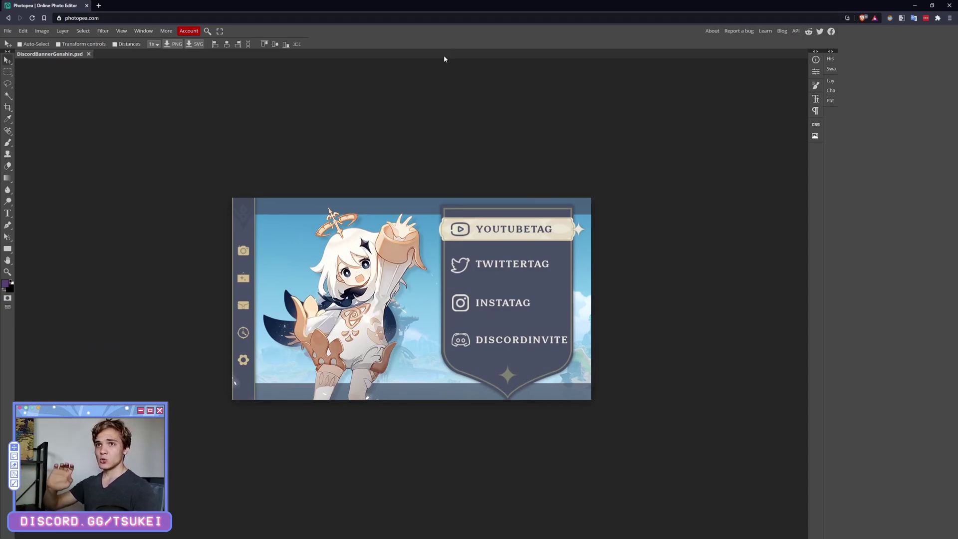
pyautogui.click(226, 44)
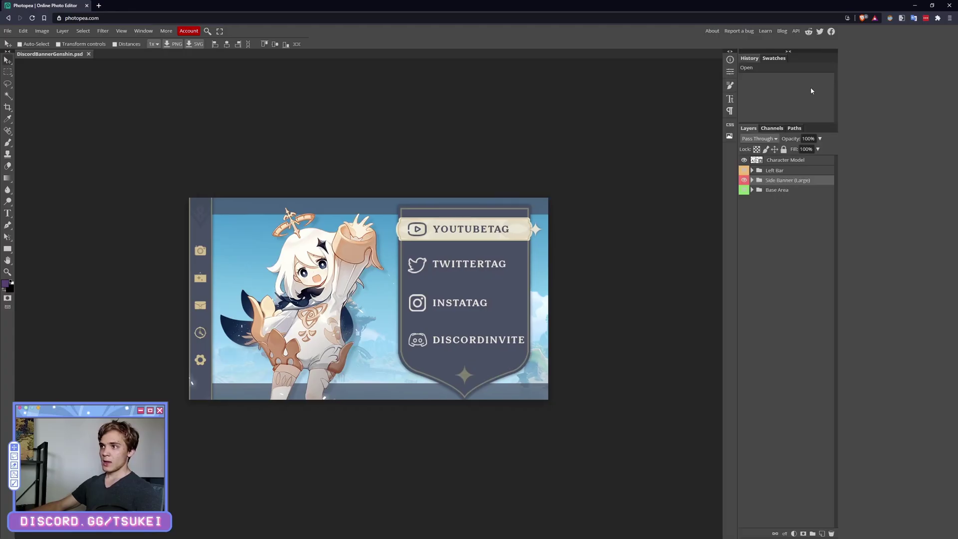
# Select the youtubetag text layer inside the Side Banner (Large) group with the Type tool and open the font list offering font loading
pyautogui.click(753, 181)
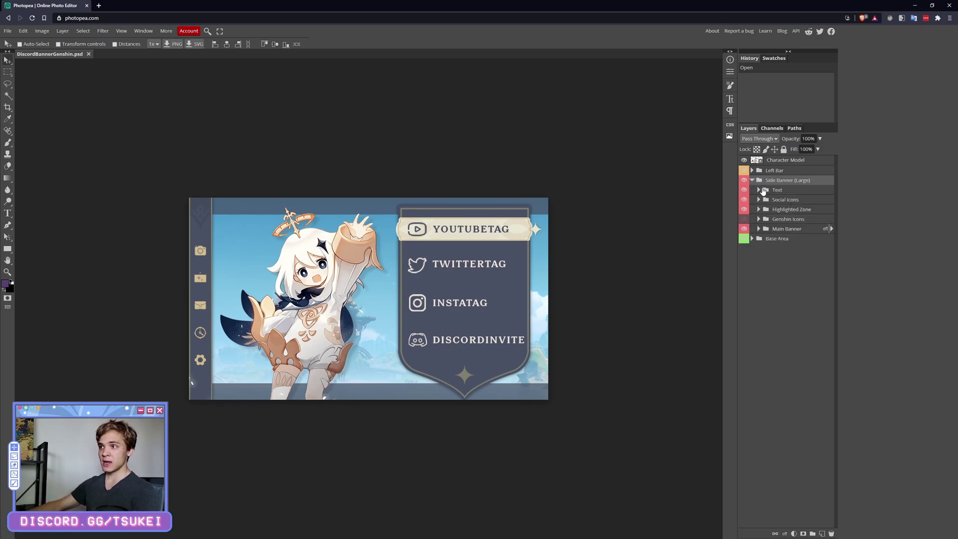
pyautogui.click(759, 190)
pyautogui.click(786, 200)
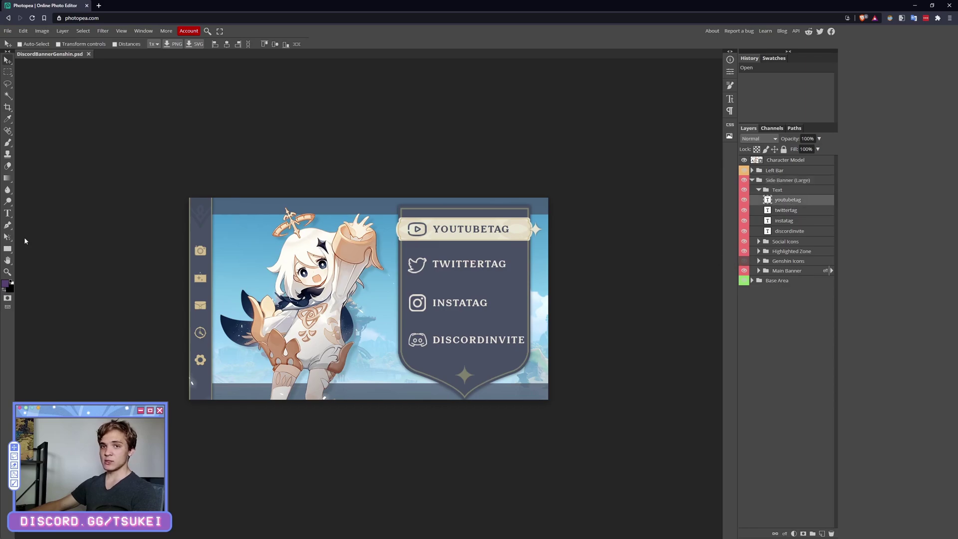
pyautogui.click(8, 214)
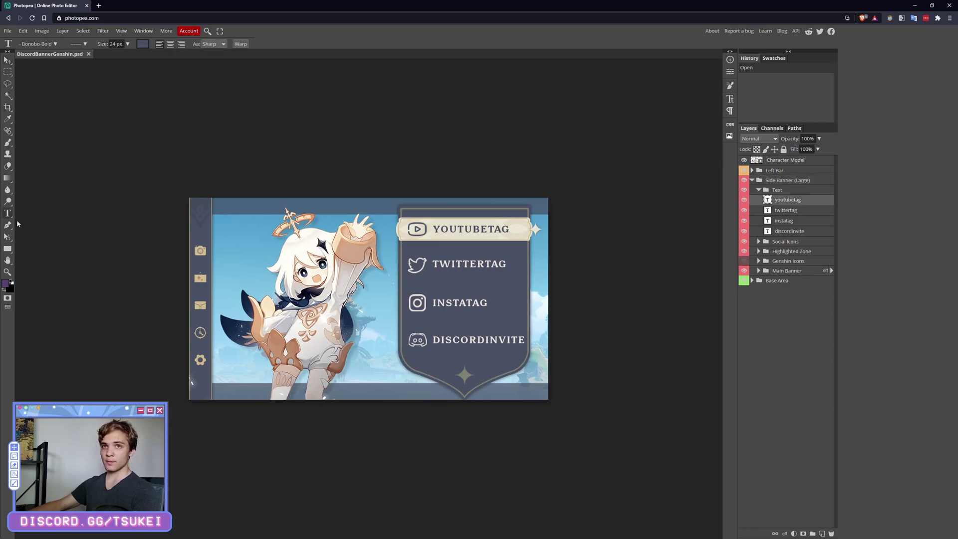
pyautogui.click(58, 44)
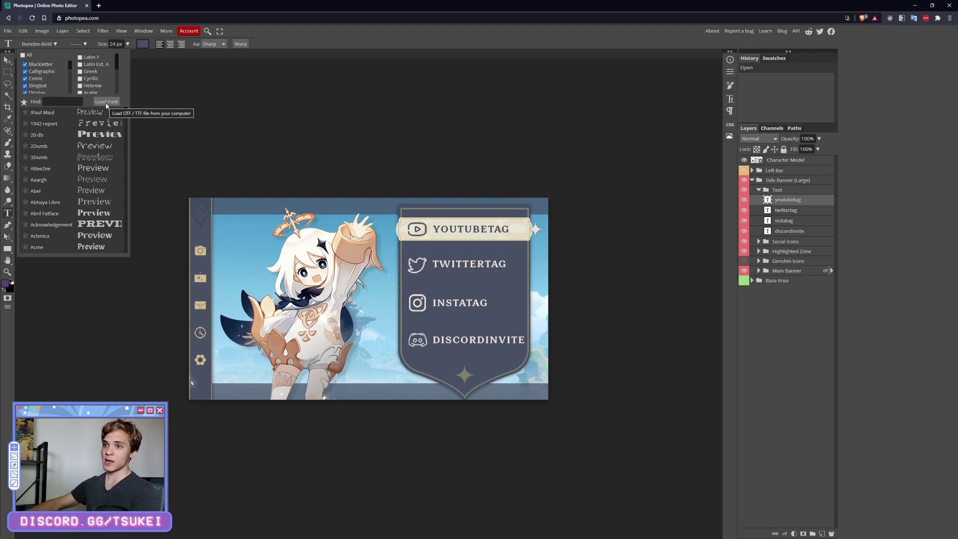
# Switch to Photoshop and look through the Discord, YouTube and Twitter banner documents, ending on the Twitter banner
pyautogui.moveTo(469, 4); pyautogui.dragTo(372, 9)
pyautogui.hotkey('alt', 'Tab')
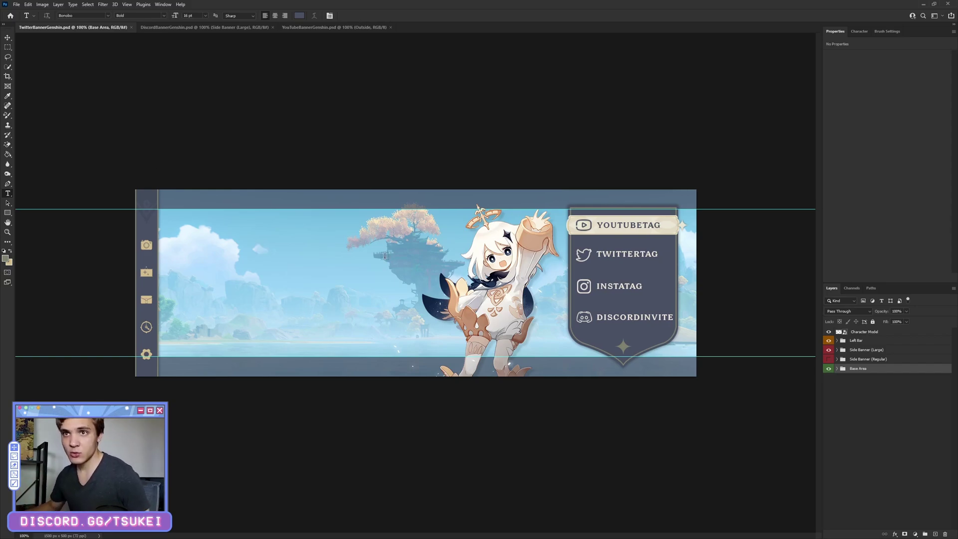
pyautogui.click(175, 30)
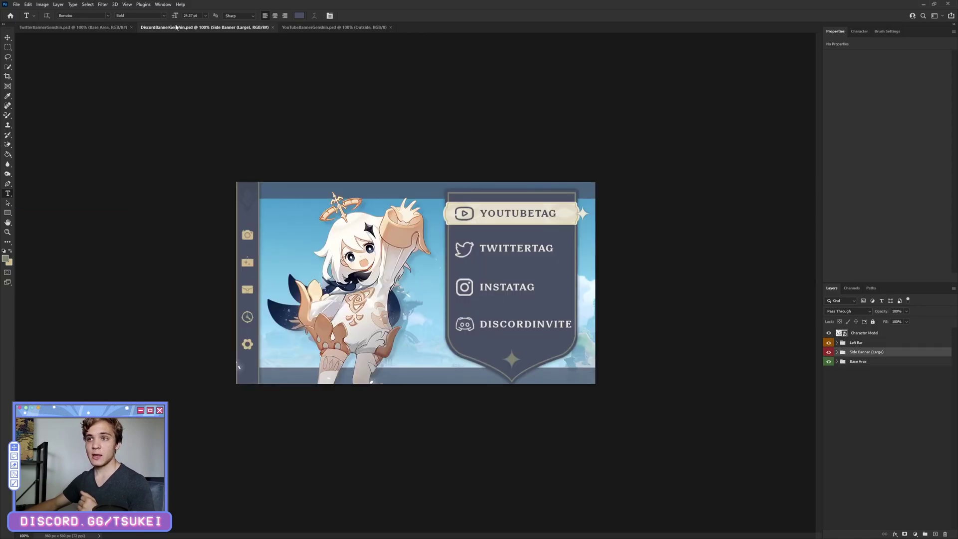
pyautogui.click(306, 27)
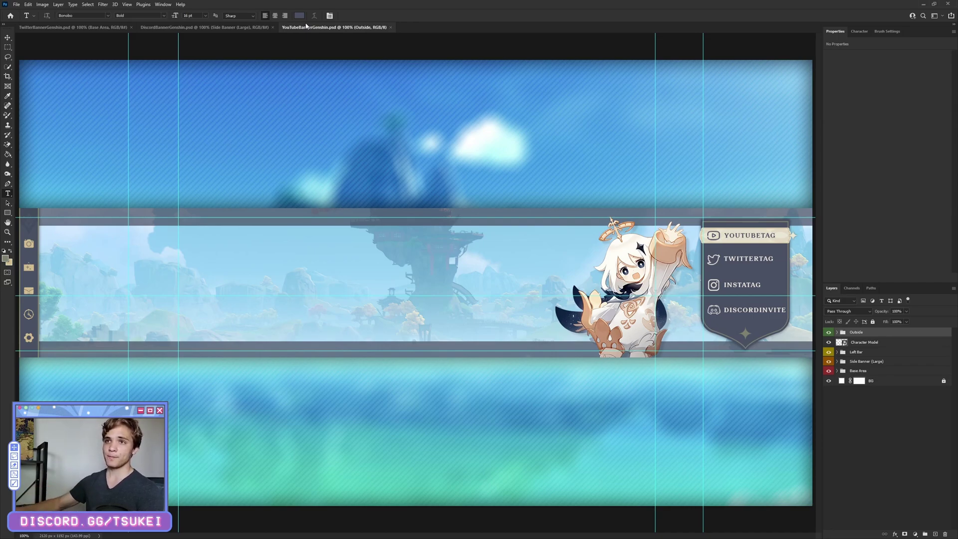
pyautogui.click(184, 29)
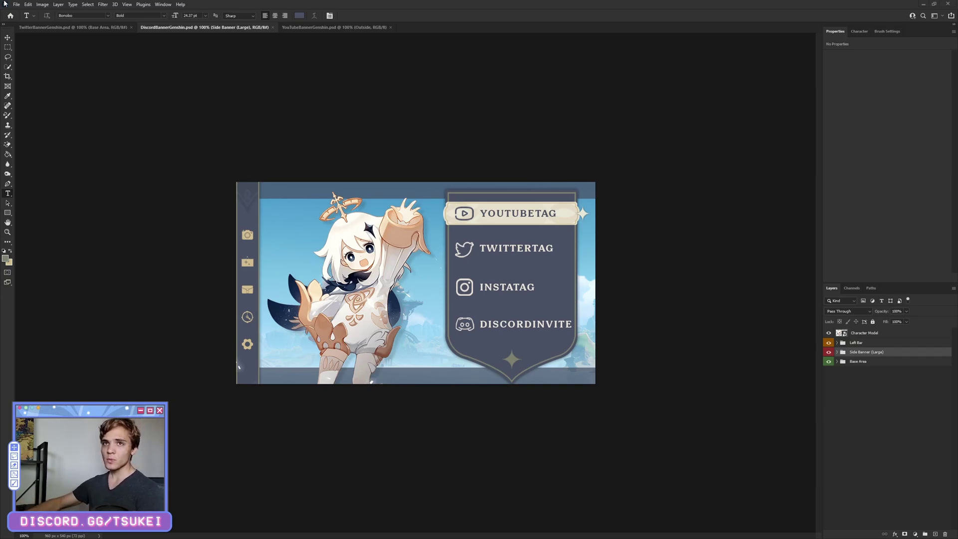
pyautogui.click(62, 30)
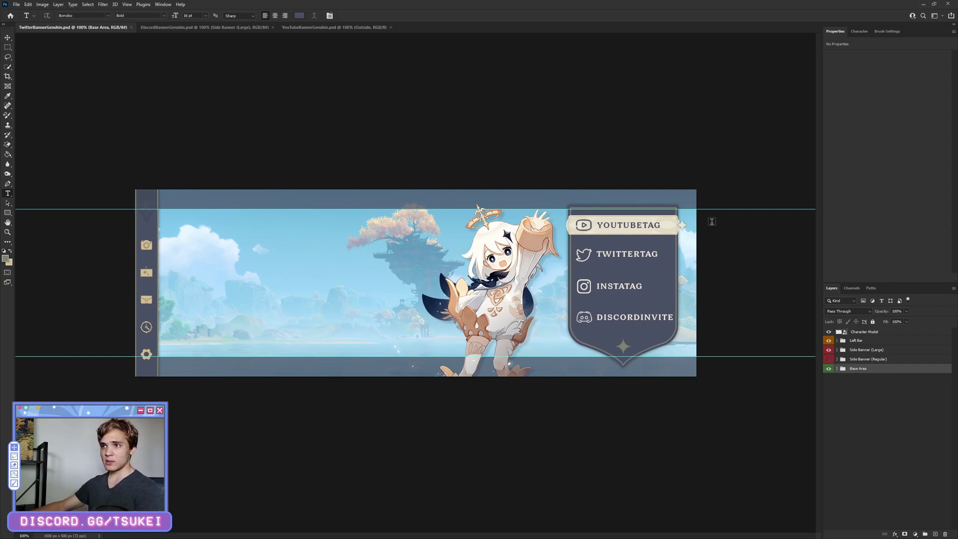
# Compare the regular side banner with the large one by swapping their visibility, leaving the large one shown
pyautogui.click(829, 351)
pyautogui.click(830, 359)
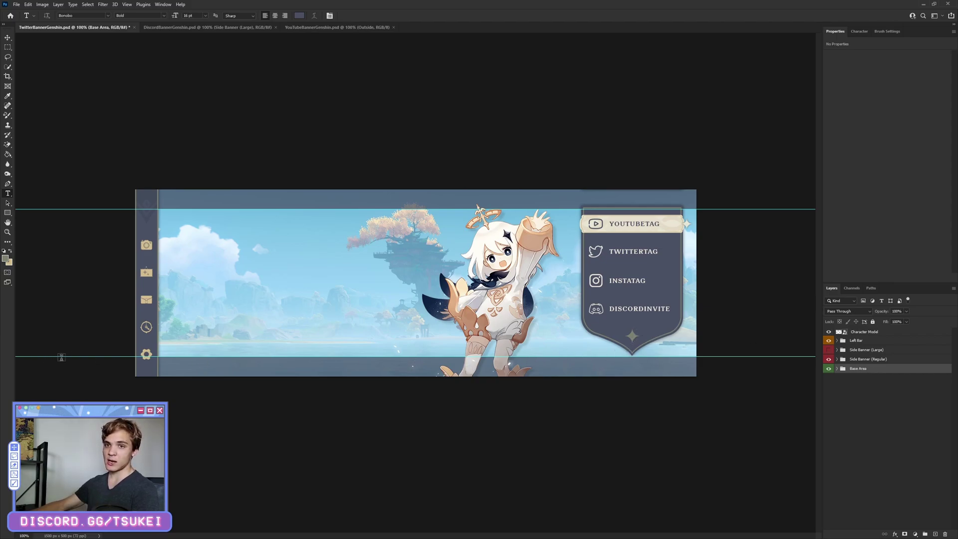
pyautogui.click(829, 360)
pyautogui.click(829, 350)
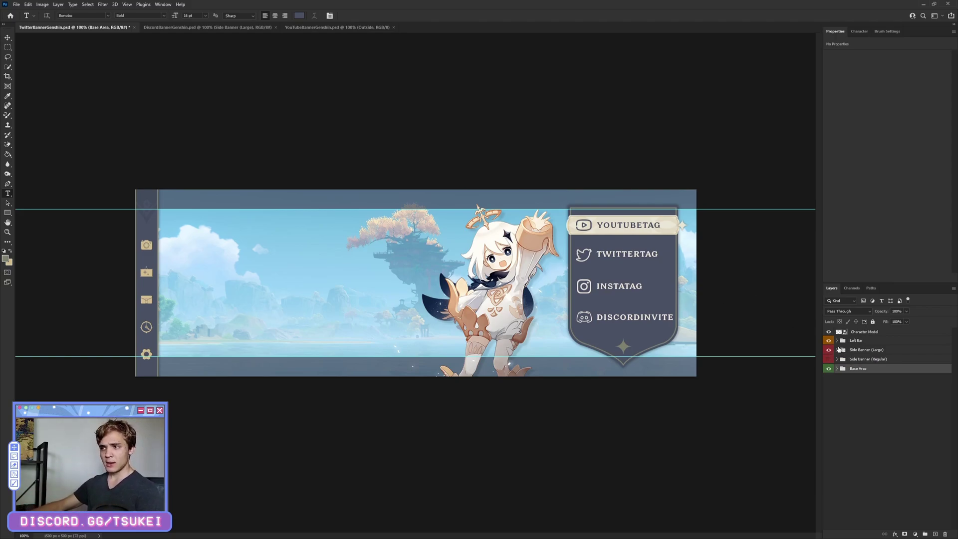
# Expand the Side Banner (Large) group and its Social Icons subgroup to list the individual icon layers
pyautogui.click(838, 350)
pyautogui.click(843, 369)
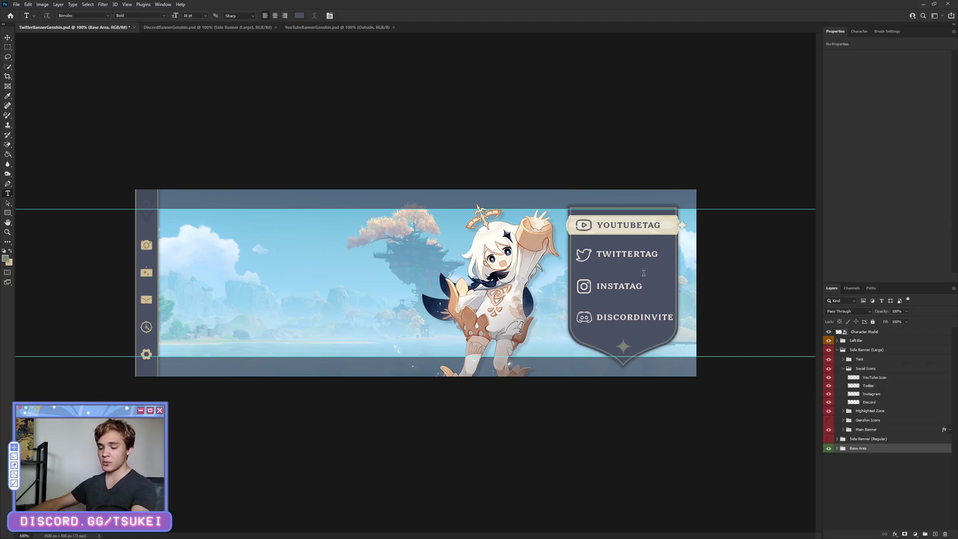
pyautogui.scroll(6, 644, 273)
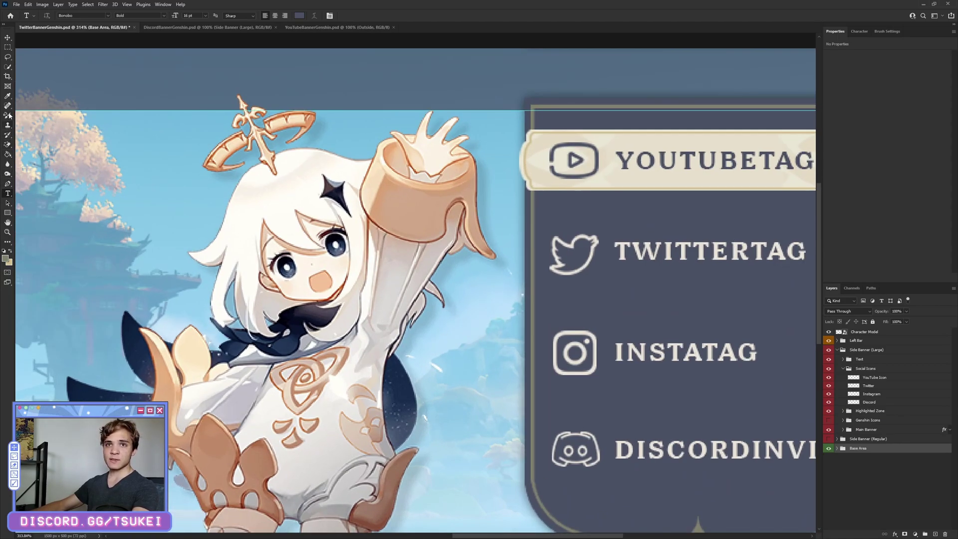
# Sample the dark colour of the YouTube icon with the Eyedropper tool and inspect its colour code without changing it
pyautogui.click(7, 154)
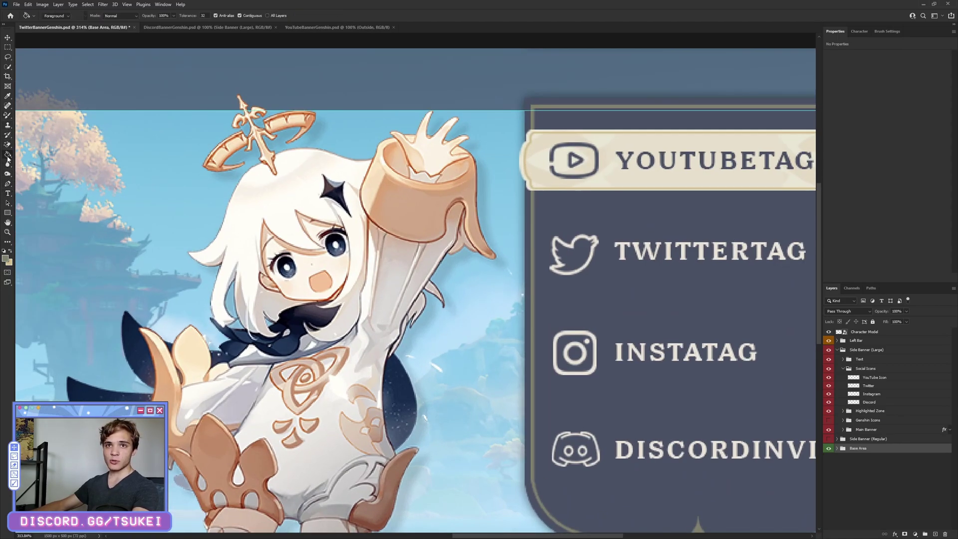
pyautogui.click(8, 145)
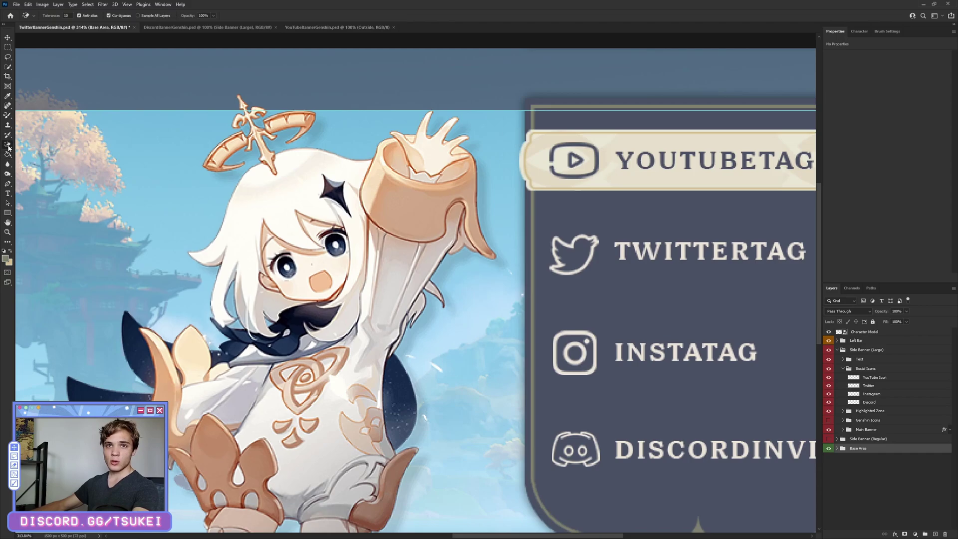
pyautogui.click(7, 118)
pyautogui.click(8, 118)
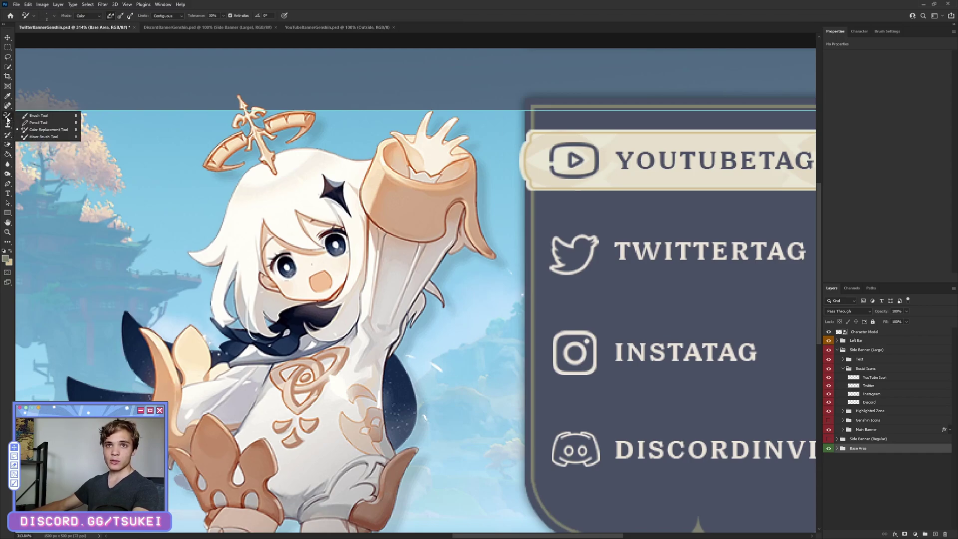
pyautogui.click(8, 106)
pyautogui.click(7, 98)
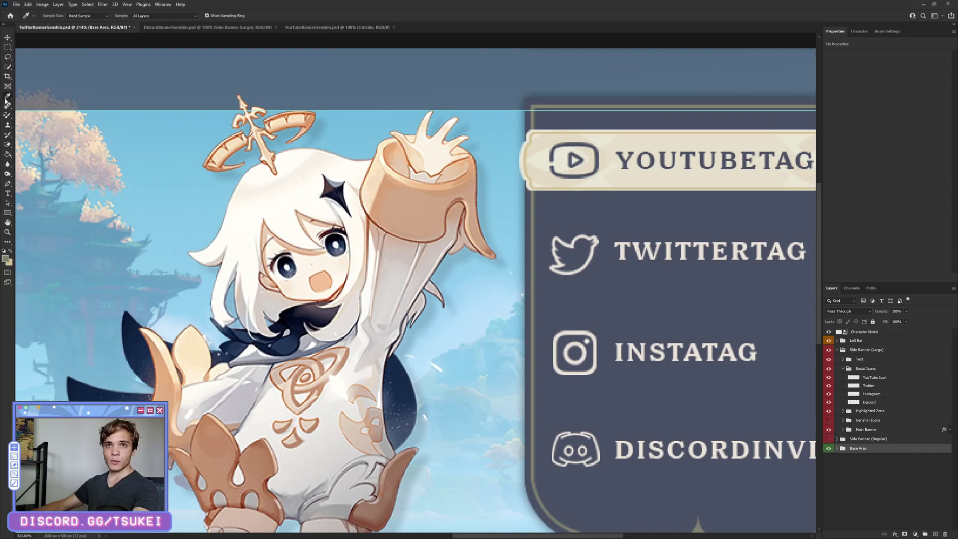
pyautogui.click(45, 96)
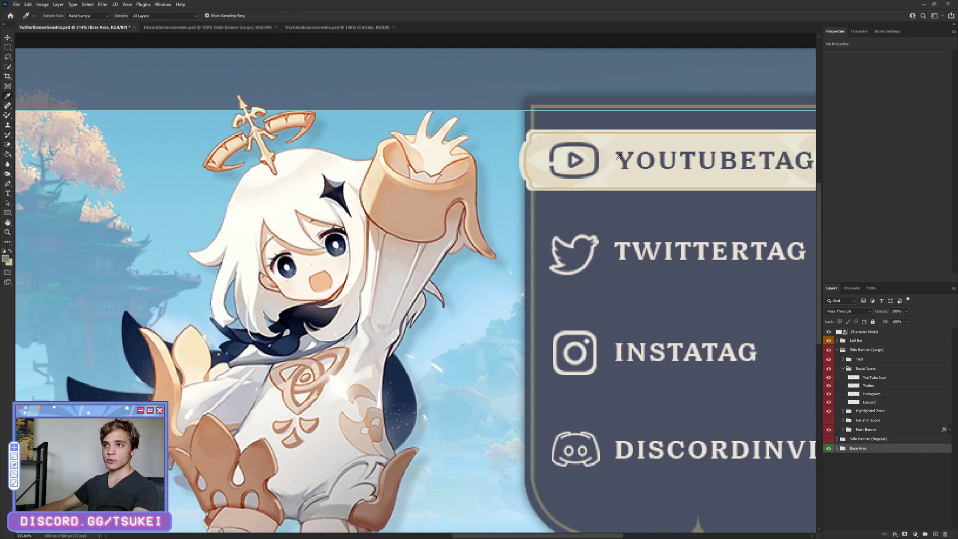
pyautogui.click(578, 142)
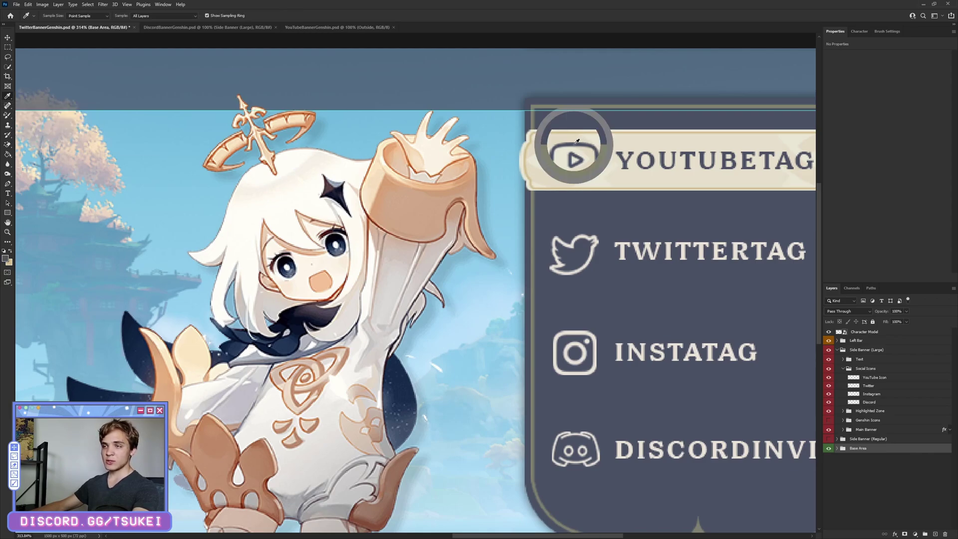
pyautogui.click(5, 258)
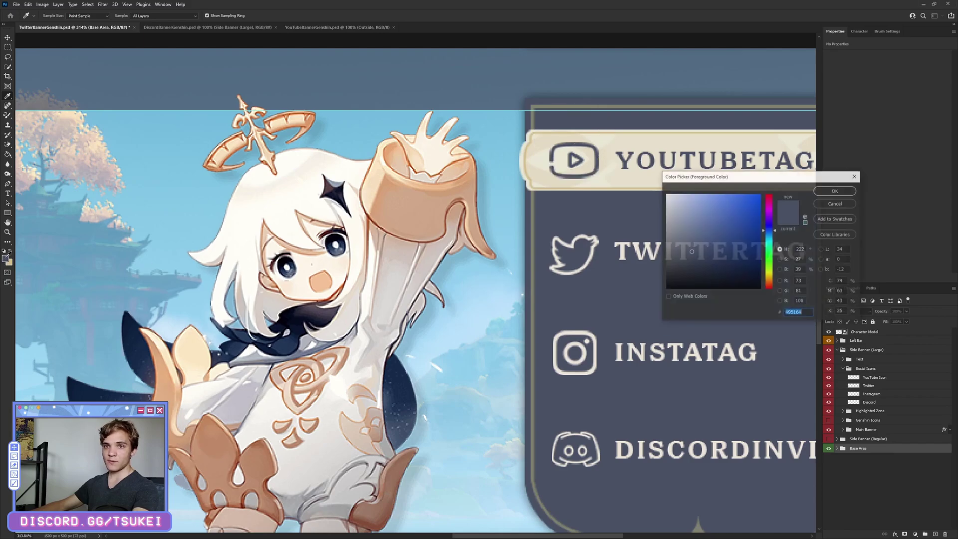
pyautogui.click(835, 204)
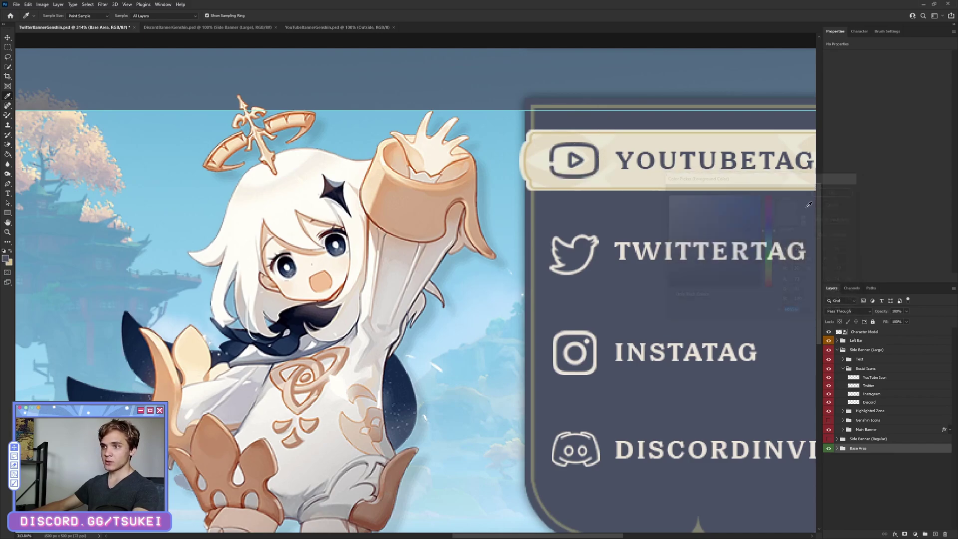
# Sample the light colour of the Twitter icon as the foreground colour and inspect its colour code
pyautogui.scroll(3, 609, 232)
pyautogui.click(566, 234)
pyautogui.click(6, 258)
pyautogui.click(835, 203)
pyautogui.scroll(-4, 638, 304)
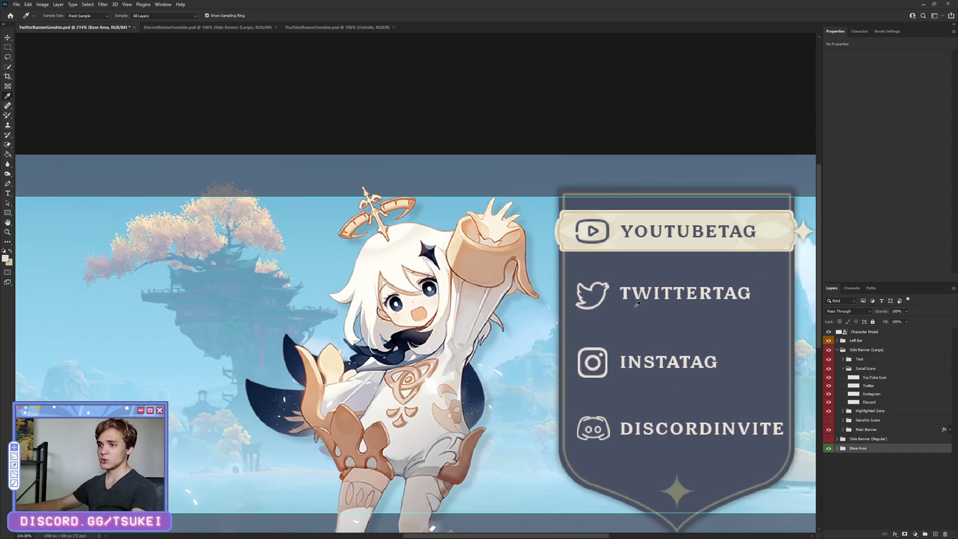
pyautogui.scroll(-3, 637, 304)
pyautogui.scroll(4, 749, 309)
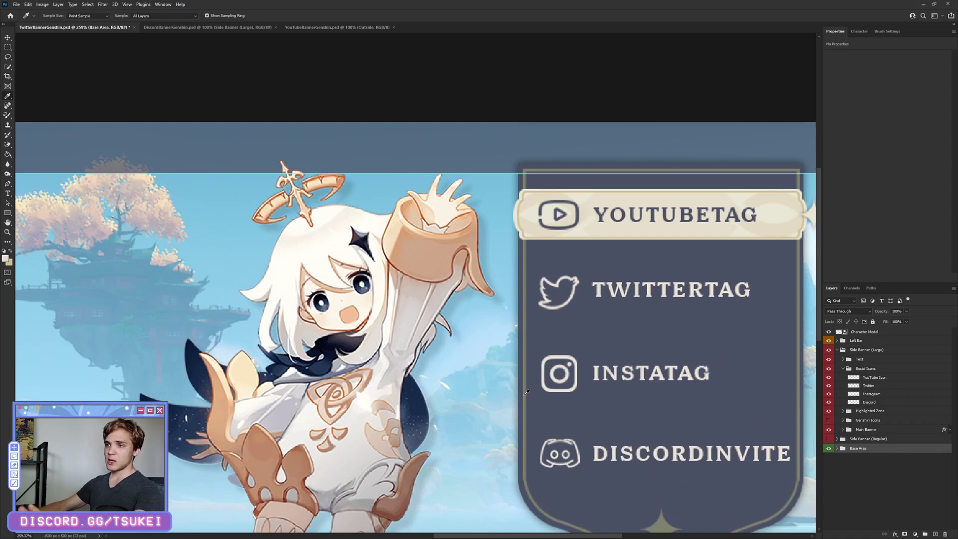
pyautogui.click(874, 381)
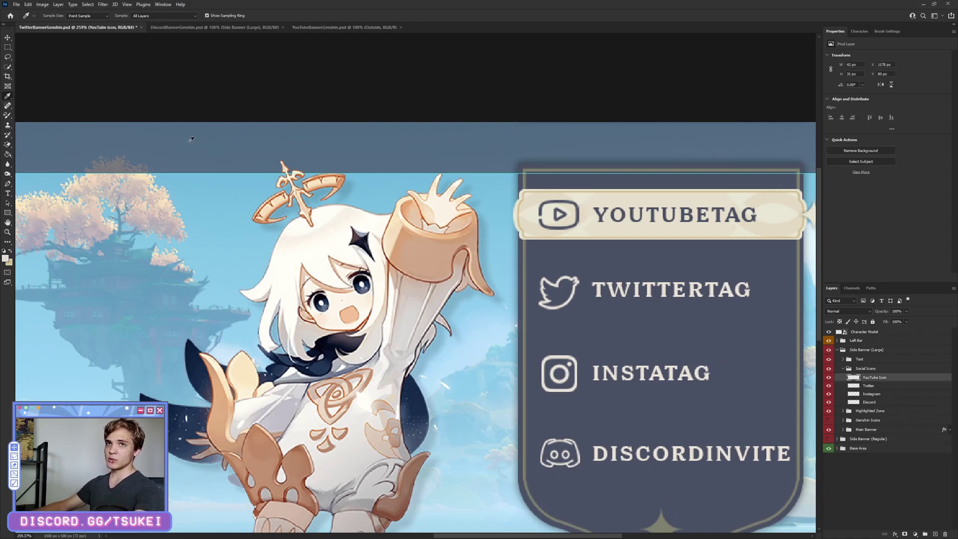
pyautogui.click(30, 5)
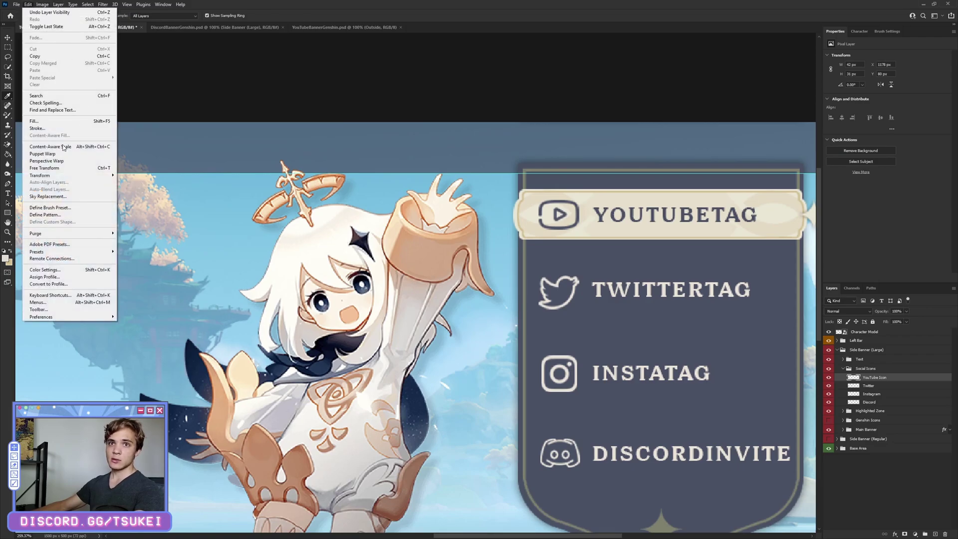
pyautogui.click(60, 168)
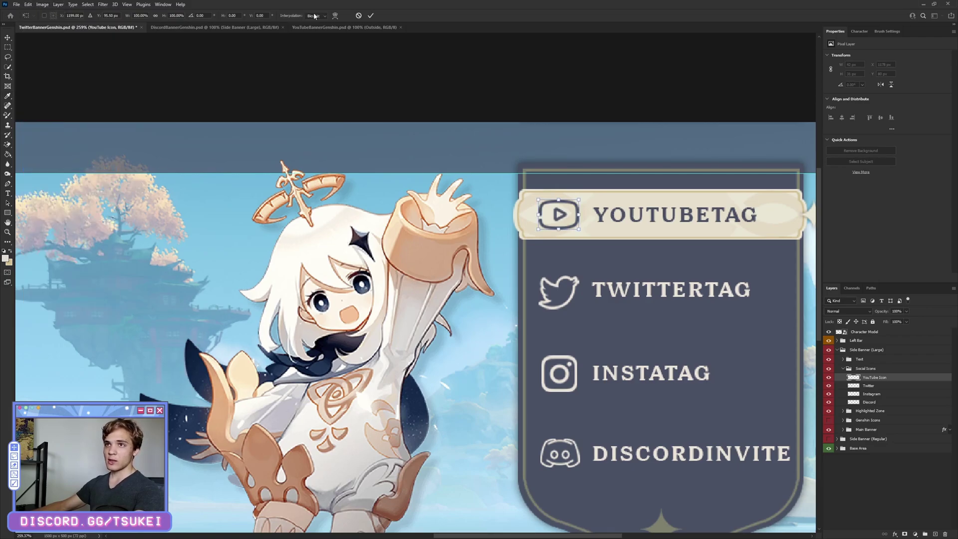
pyautogui.click(358, 16)
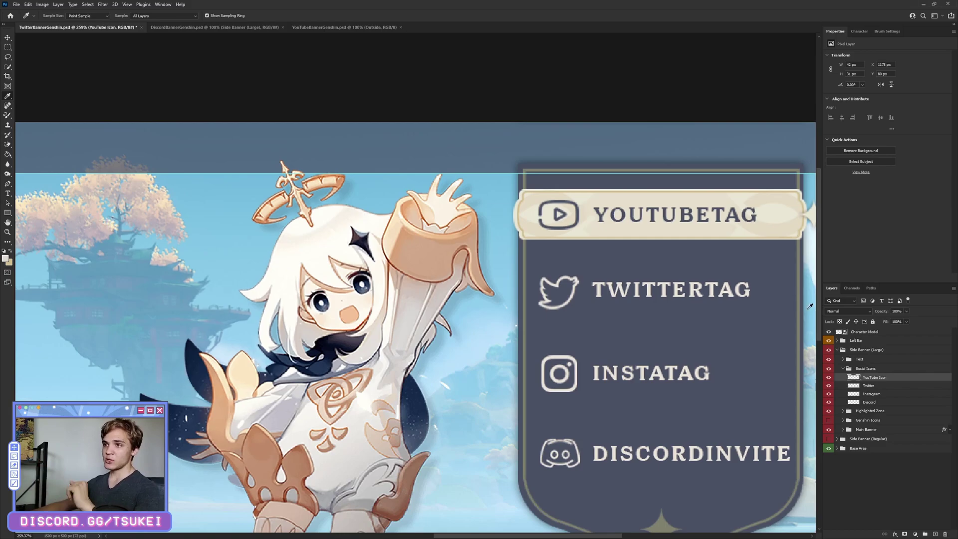
# Try a Color Overlay on the YouTube Icon layer, open its overlay colour choice, and discard the layer style
pyautogui.rightClick(871, 378)
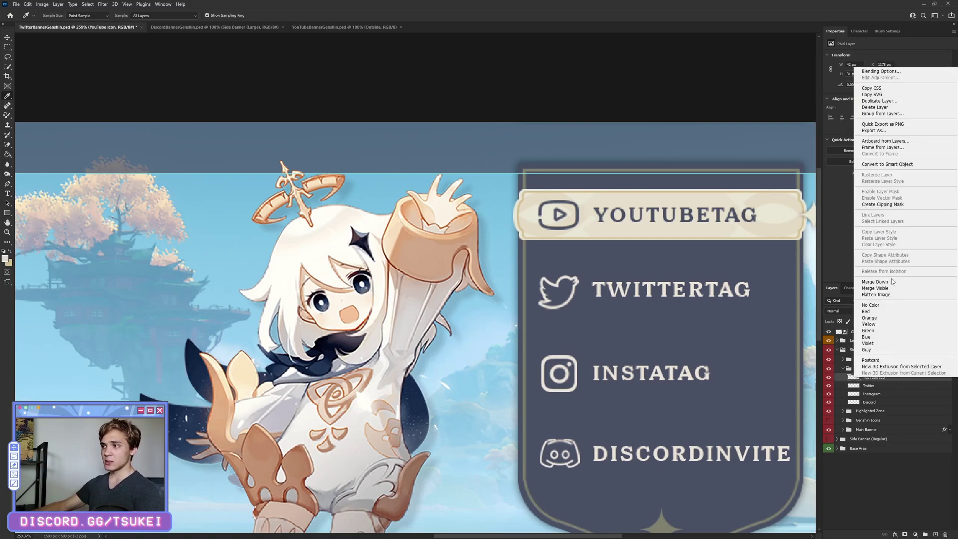
pyautogui.click(883, 72)
pyautogui.click(161, 368)
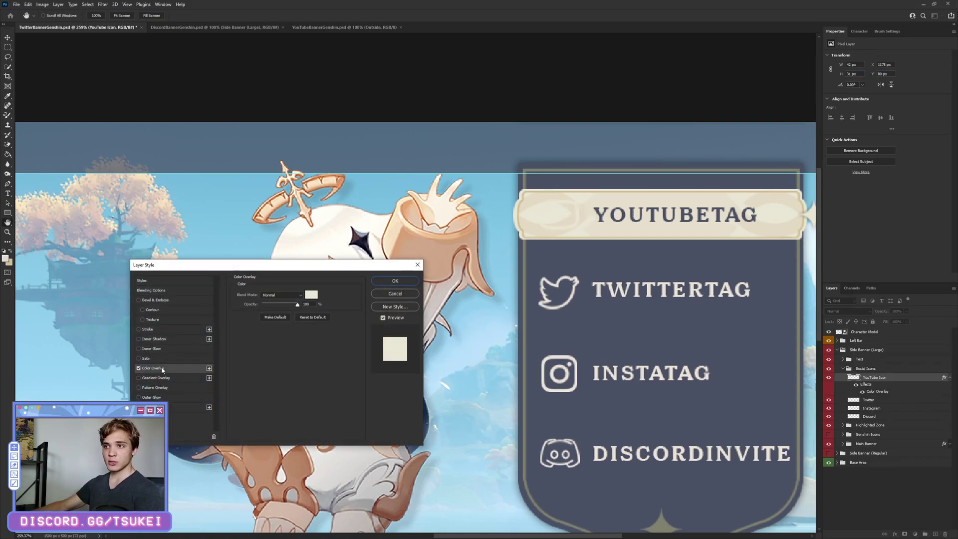
pyautogui.click(310, 297)
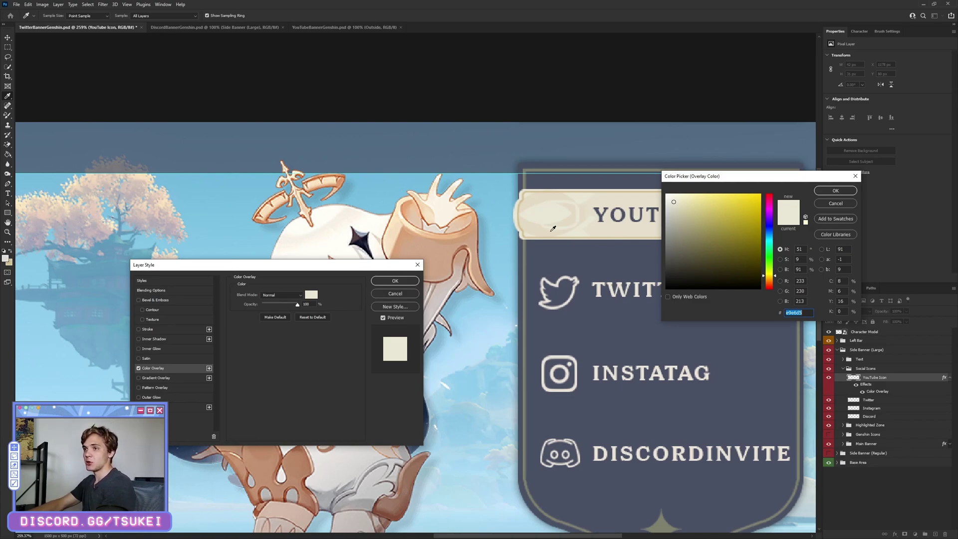
pyautogui.click(842, 204)
pyautogui.click(394, 294)
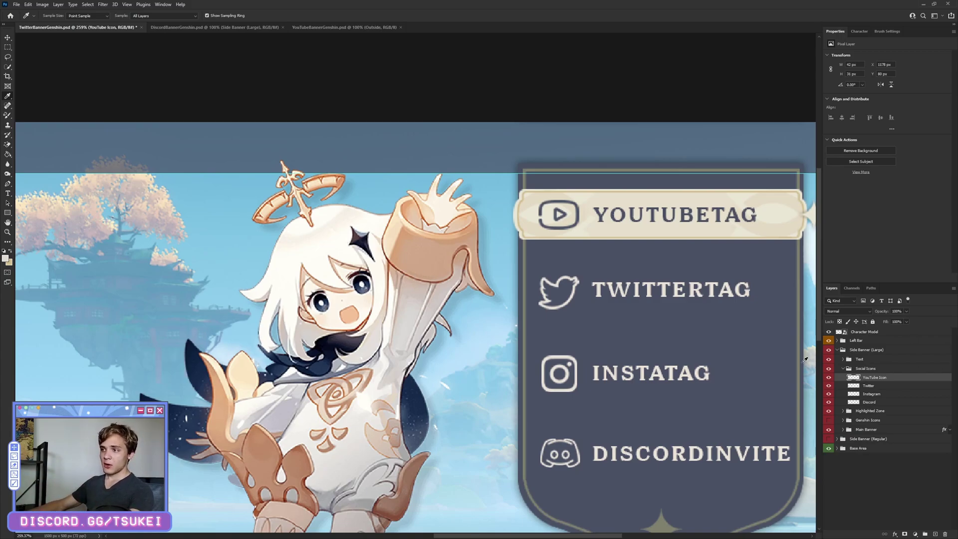
# Collapse the Social Icons subgroup and the Side Banner (Large) group, keeping the large banner group selected
pyautogui.click(843, 369)
pyautogui.click(842, 350)
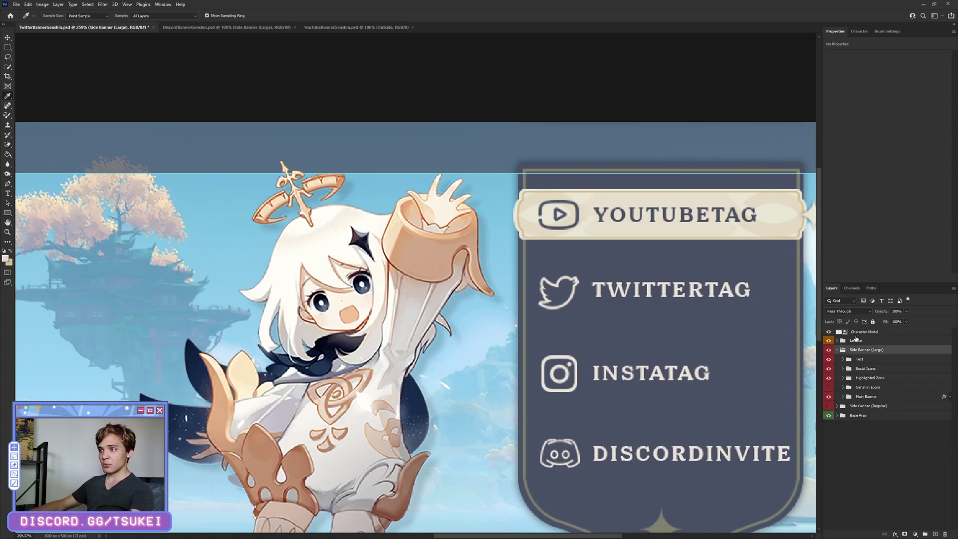
pyautogui.click(838, 350)
# Hide the Character Model layer briefly and show it again in the Twitter banner
pyautogui.click(829, 333)
pyautogui.click(829, 333)
pyautogui.scroll(-5, 597, 345)
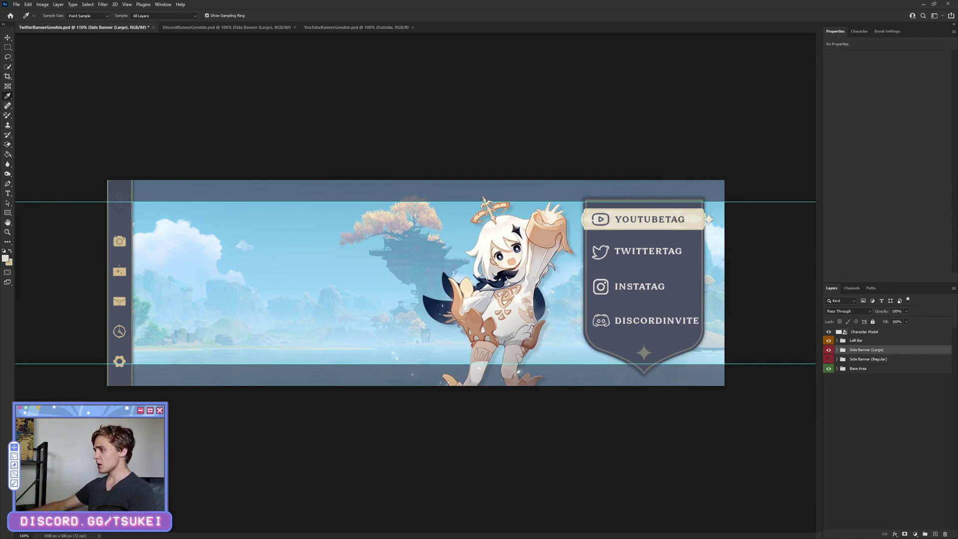
# Look over the YouTube and Discord banner documents, and return to the Twitter banner document
pyautogui.click(322, 28)
pyautogui.click(179, 28)
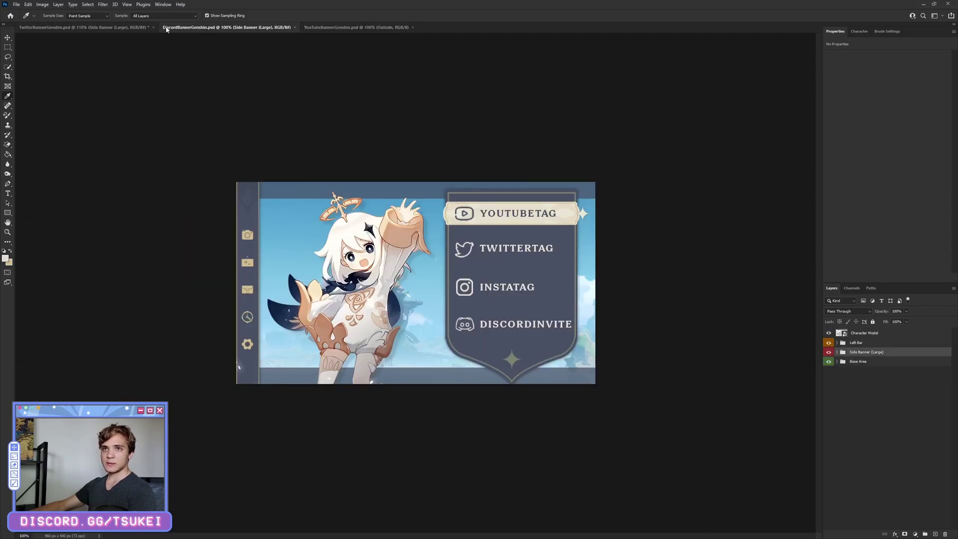
pyautogui.click(88, 27)
# Examine the Save for Web (Legacy) export settings for the Twitter banner, and close them without saving
pyautogui.click(16, 5)
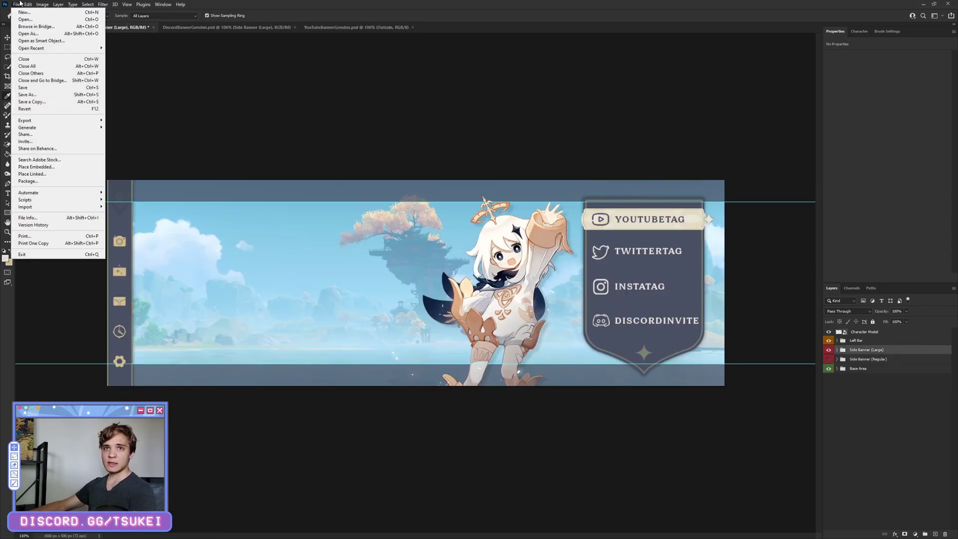
pyautogui.moveTo(30, 121)
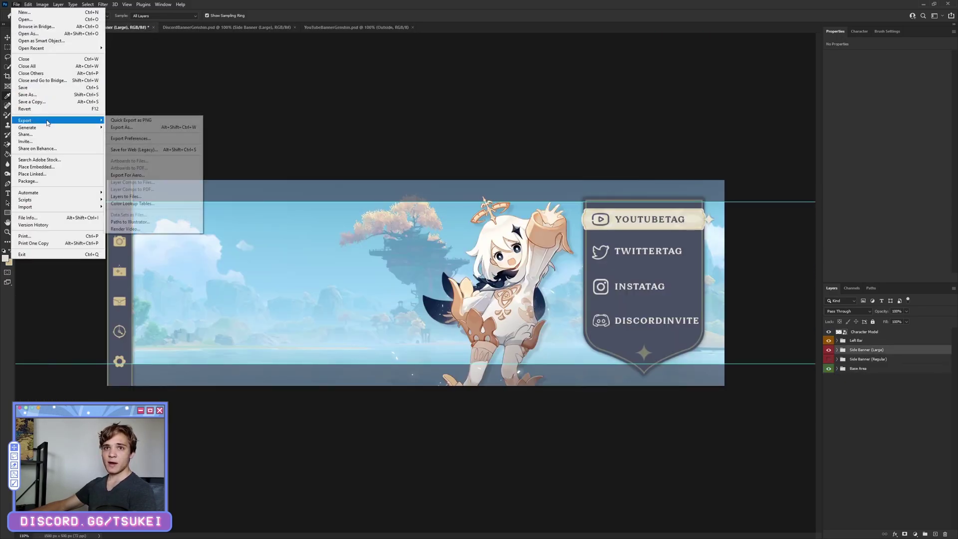
pyautogui.click(159, 149)
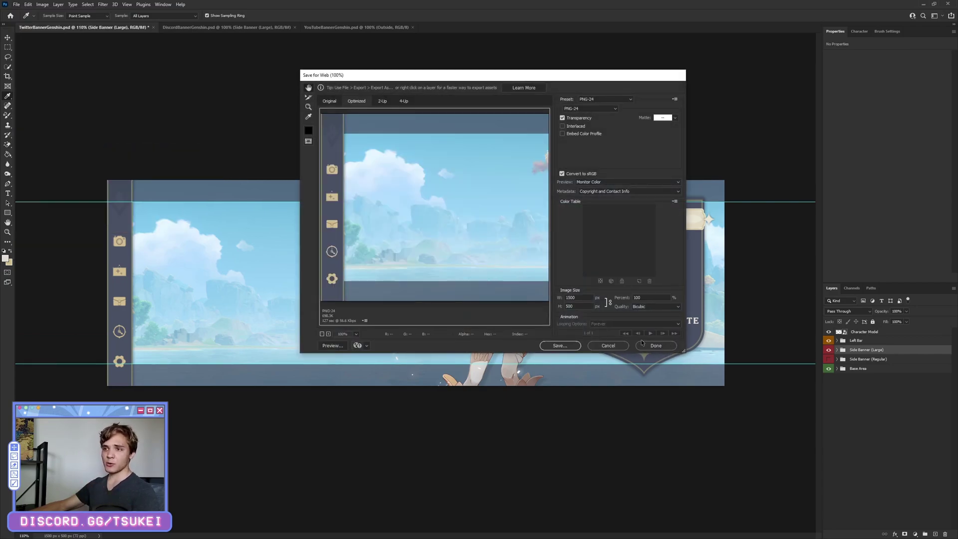
pyautogui.click(594, 346)
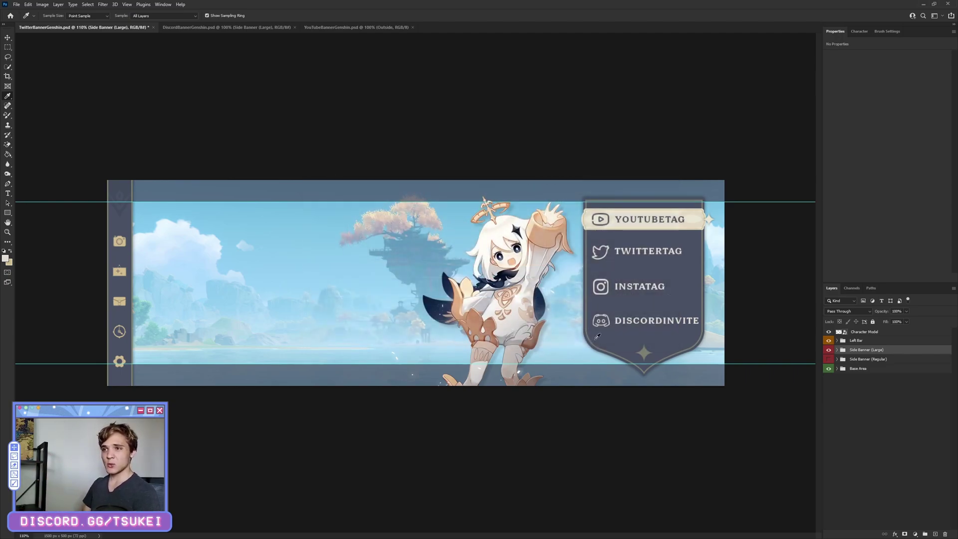
pyautogui.click(17, 4)
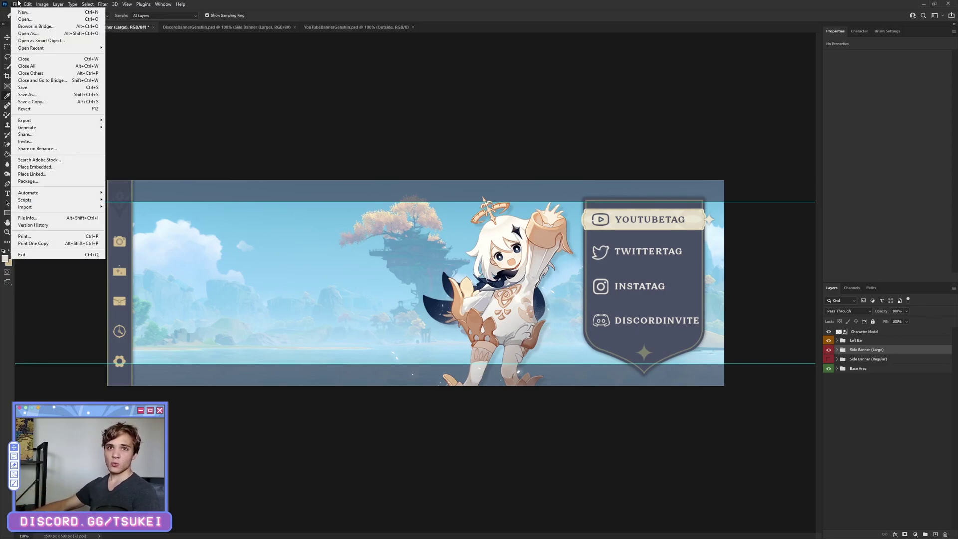
pyautogui.click(433, 3)
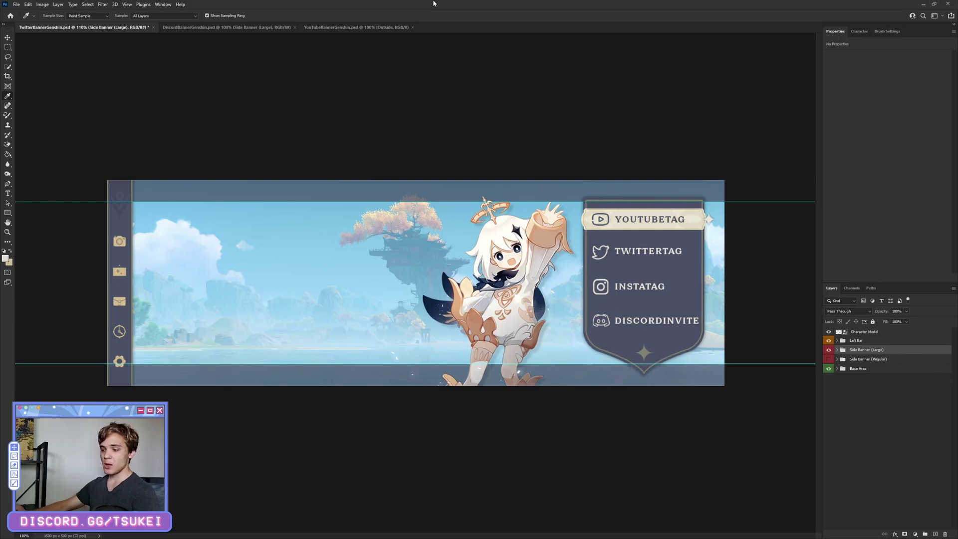